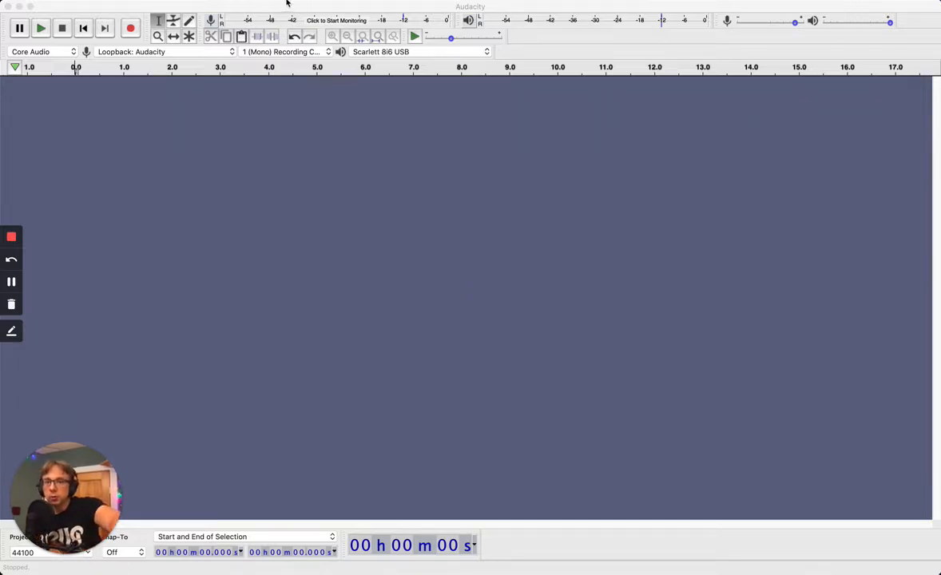
Add a new mono track to the empty project.
{"action": "left_click", "coordinate": [234, 1]}
{"action": "mouse_move", "coordinate": [238, 7]}
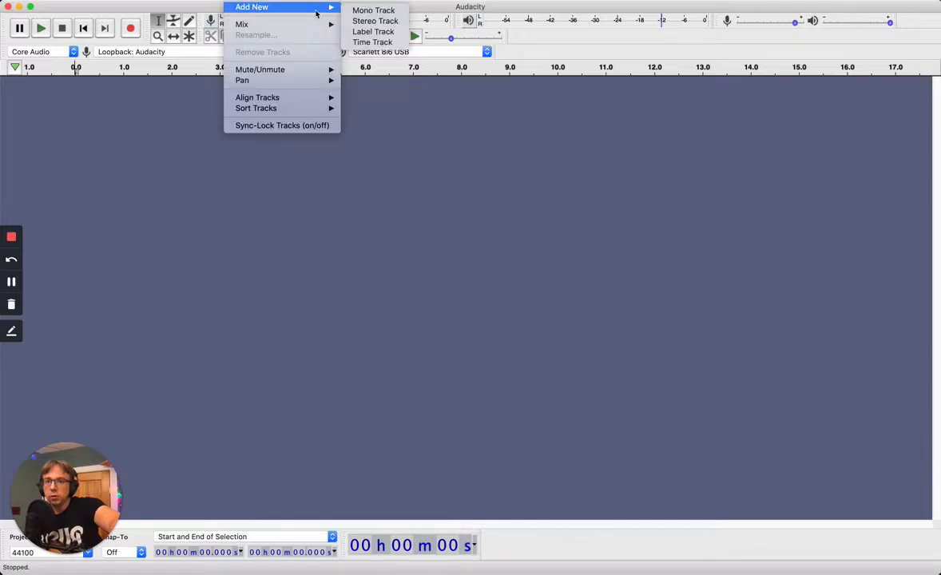
{"action": "left_click", "coordinate": [356, 11]}
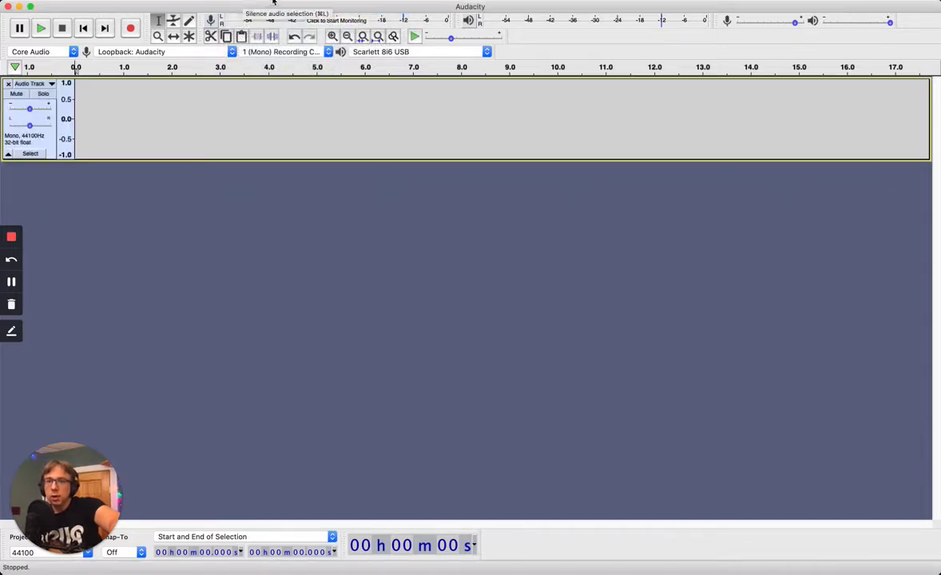
Generate a rhythm track on the mono track with a tempo of 91 bpm and 48 bars.
{"action": "left_click", "coordinate": [268, 2]}
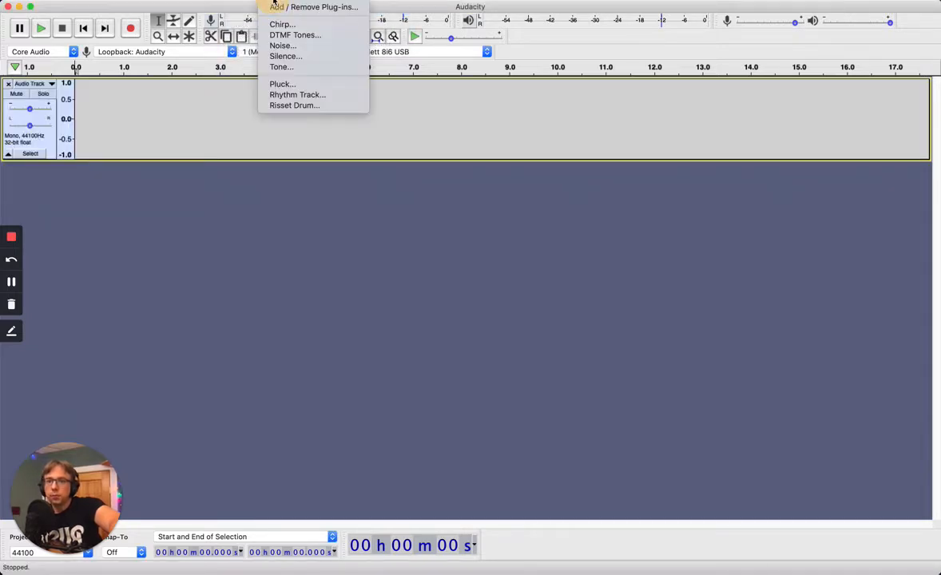
{"action": "left_click", "coordinate": [285, 95]}
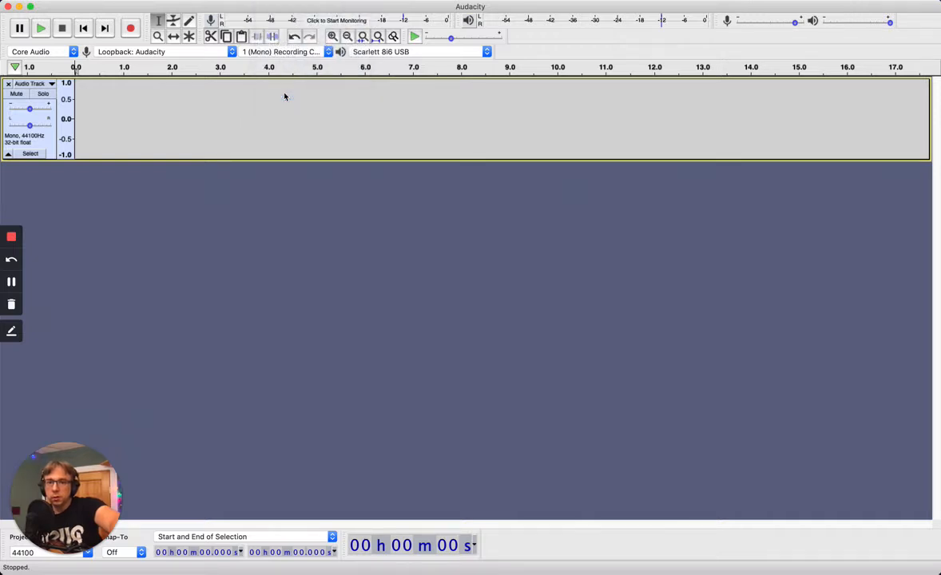
{"action": "left_click_drag", "start_coordinate": [373, 198], "coordinate": [345, 201]}
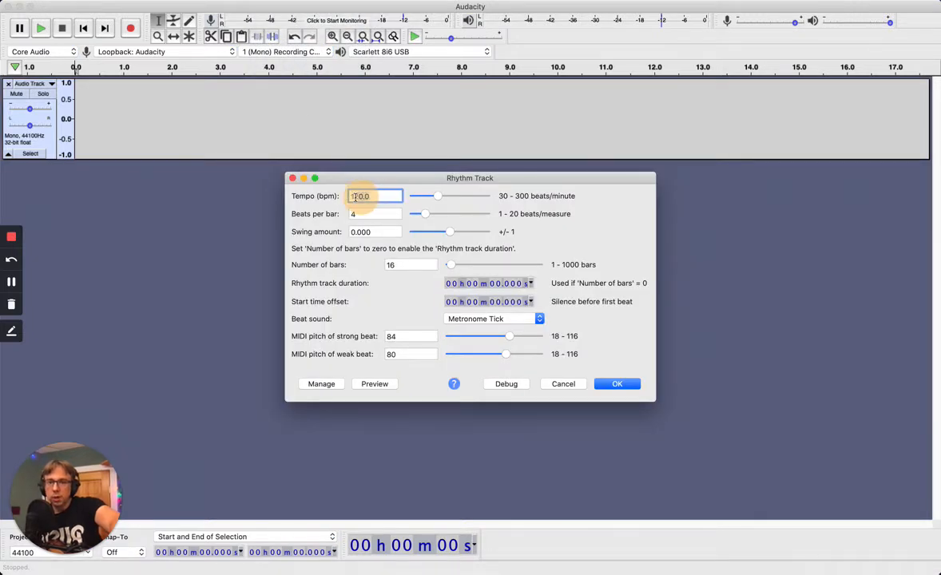
{"action": "type", "text": "91"}
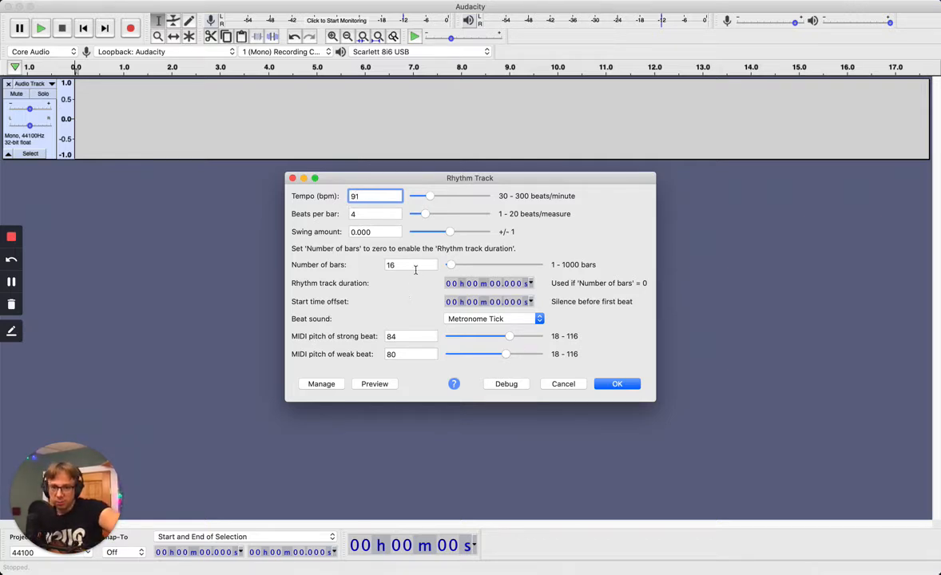
{"action": "left_click_drag", "start_coordinate": [412, 267], "coordinate": [378, 267]}
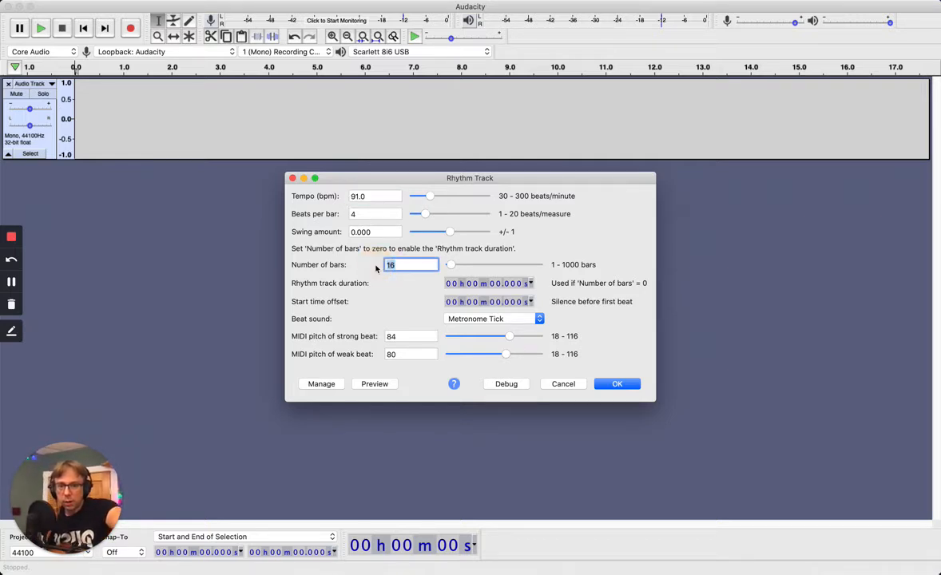
{"action": "type", "text": "48"}
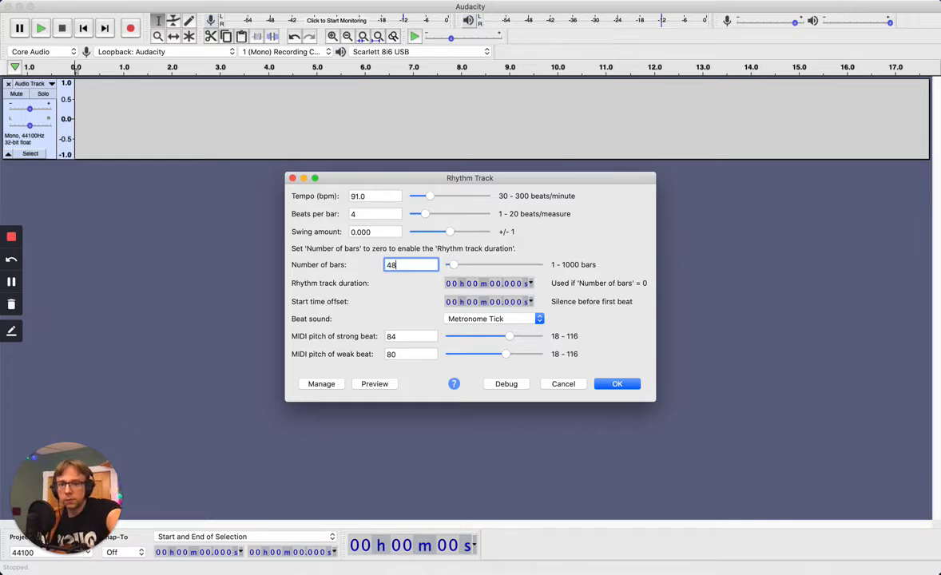
{"action": "left_click", "coordinate": [613, 385]}
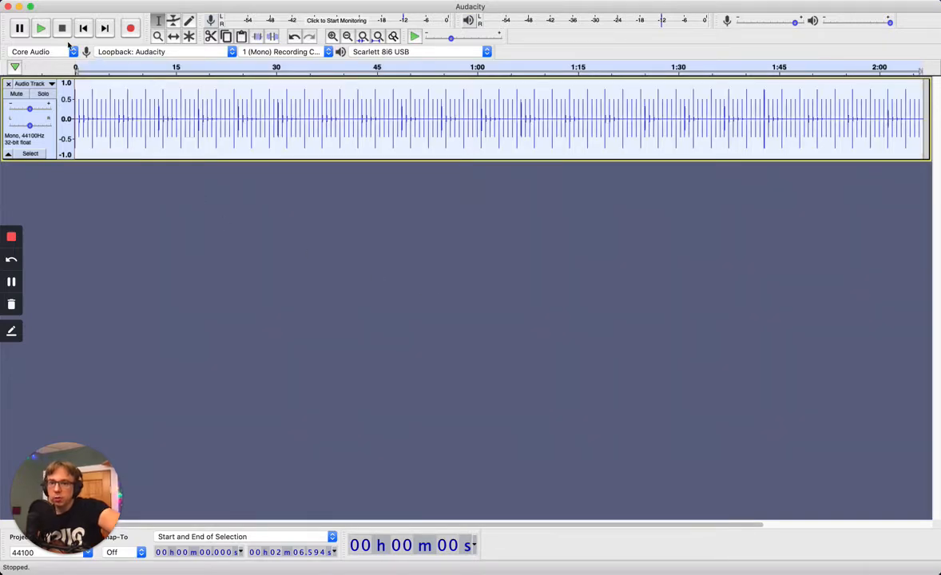
Play the generated click track briefly, stop it and return the playhead to the start.
{"action": "left_click", "coordinate": [41, 29]}
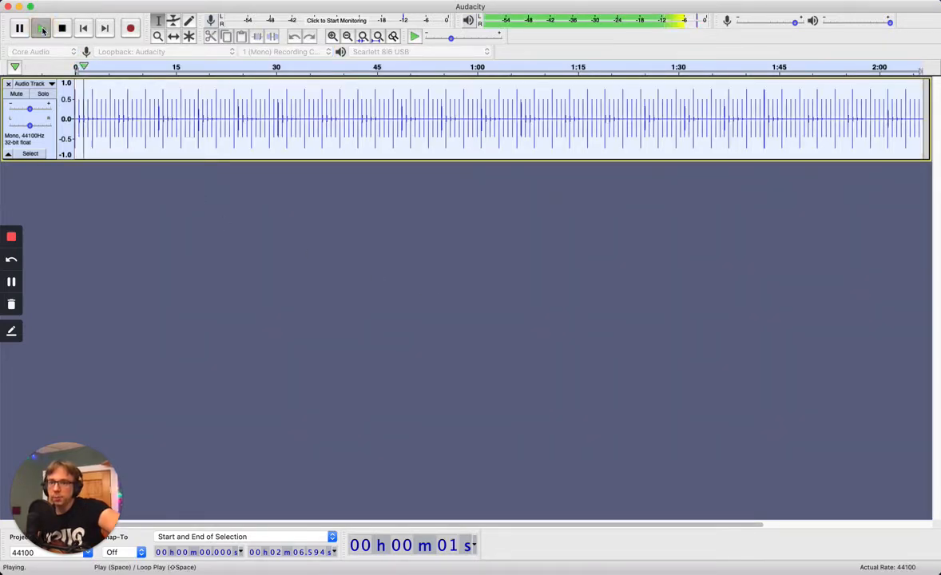
{"action": "left_click", "coordinate": [61, 28]}
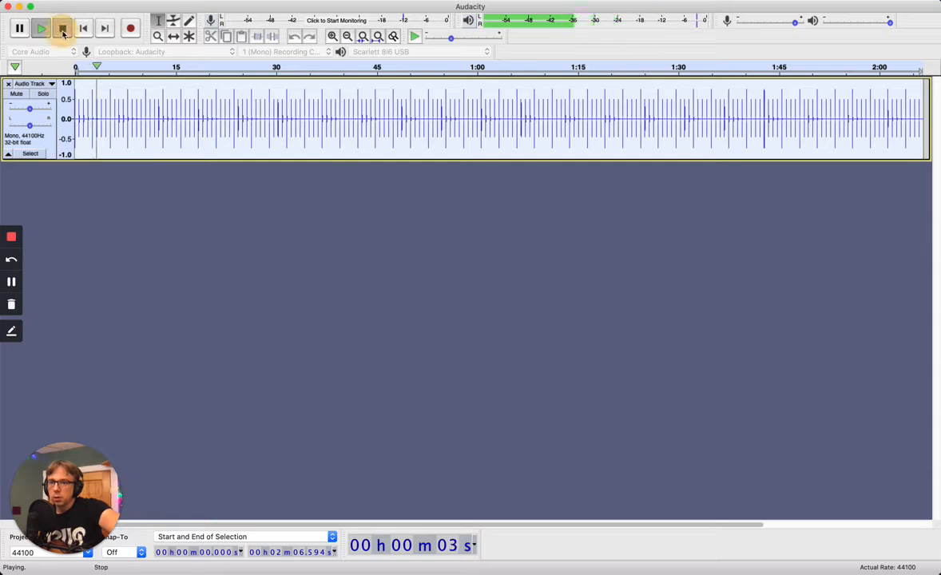
{"action": "left_click", "coordinate": [83, 28]}
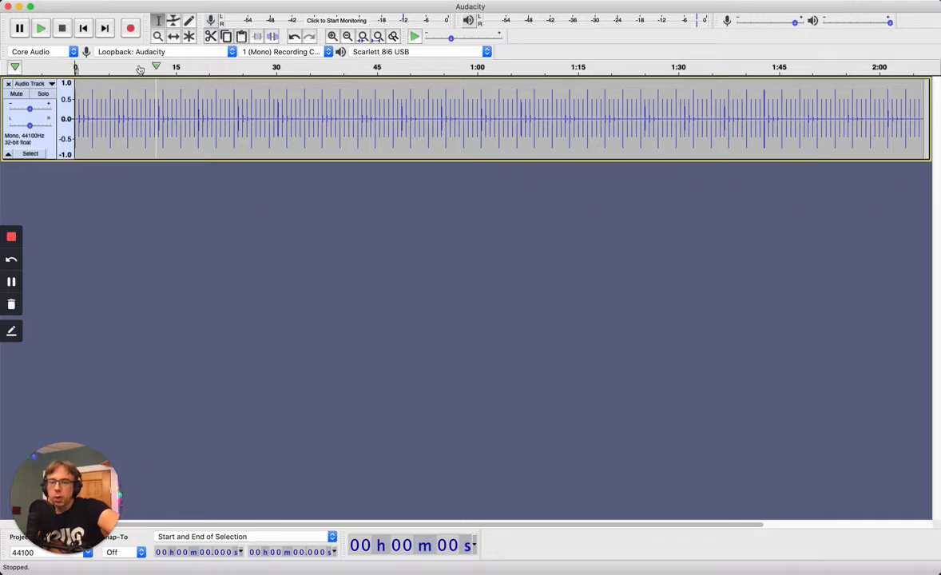
Add a second mono track below the click track.
{"action": "left_click", "coordinate": [229, 0]}
{"action": "mouse_move", "coordinate": [248, 9]}
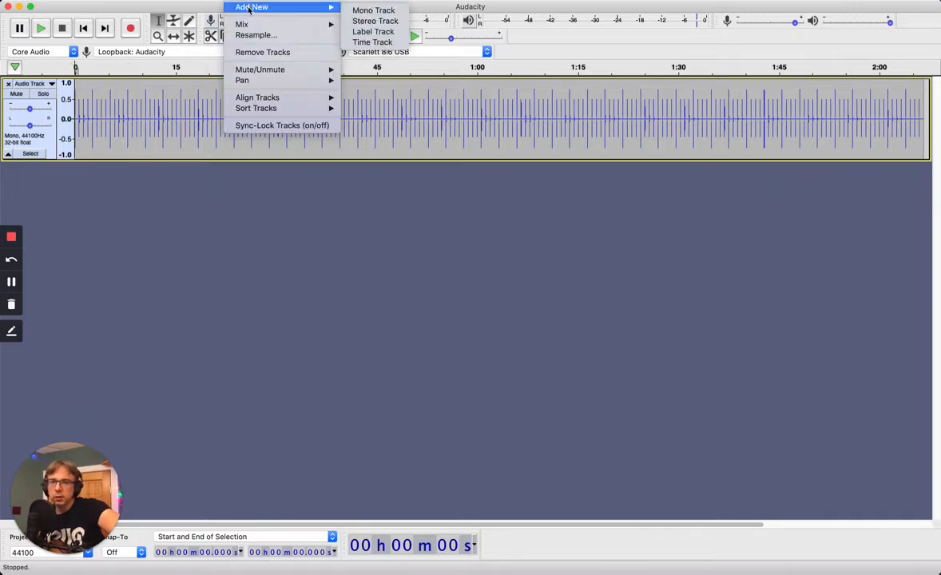
{"action": "left_click", "coordinate": [373, 10]}
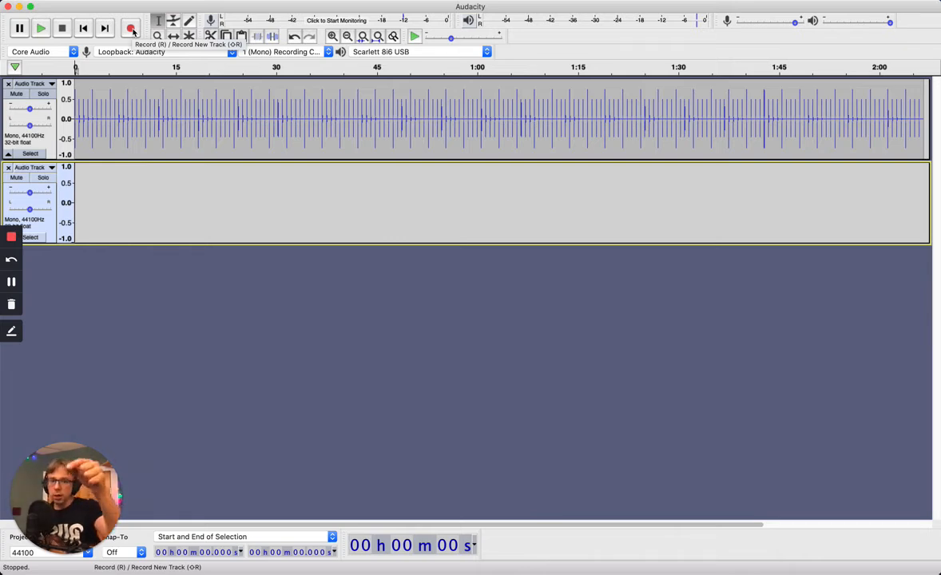
Monitor the input level and record a take of about 48 seconds from the start of the second track.
{"action": "left_click", "coordinate": [360, 24]}
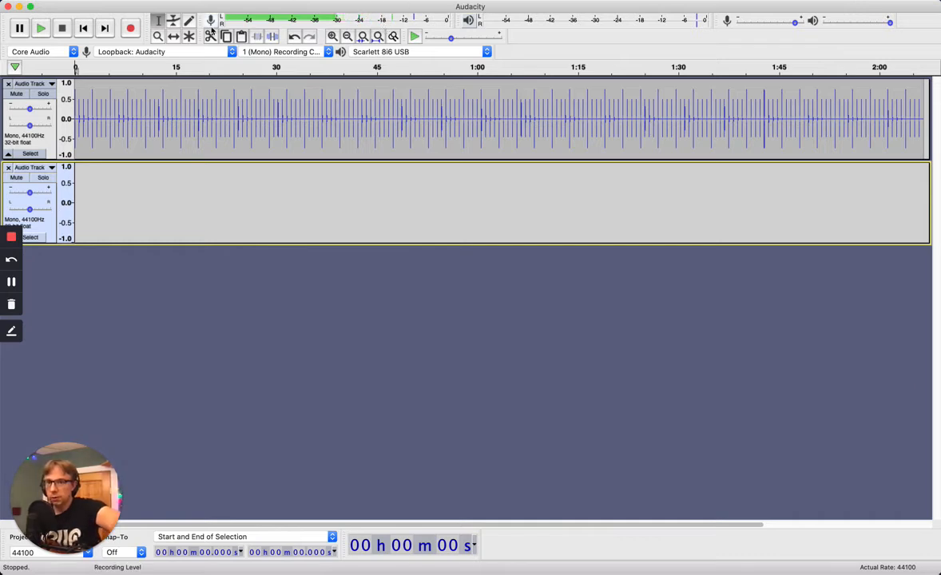
{"action": "left_click", "coordinate": [132, 30]}
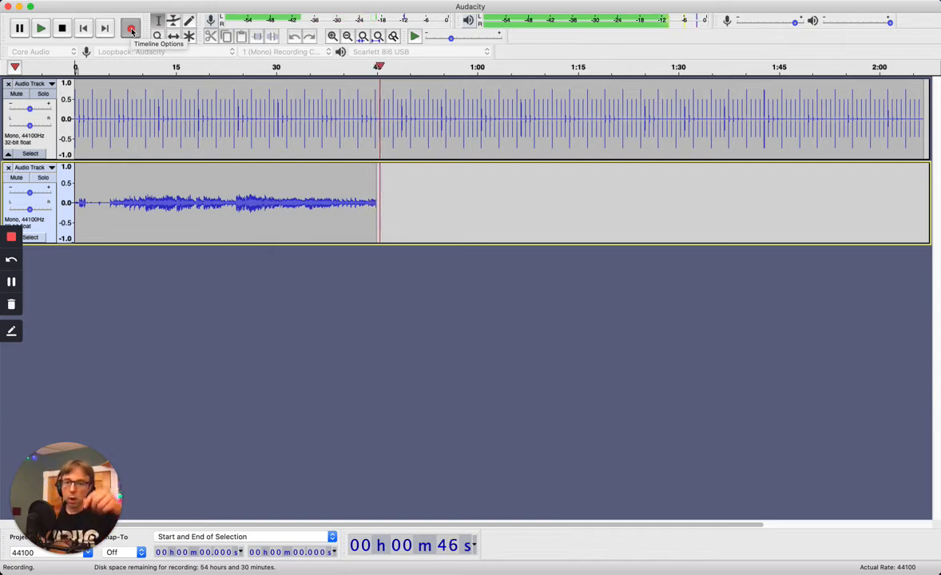
{"action": "left_click", "coordinate": [62, 28]}
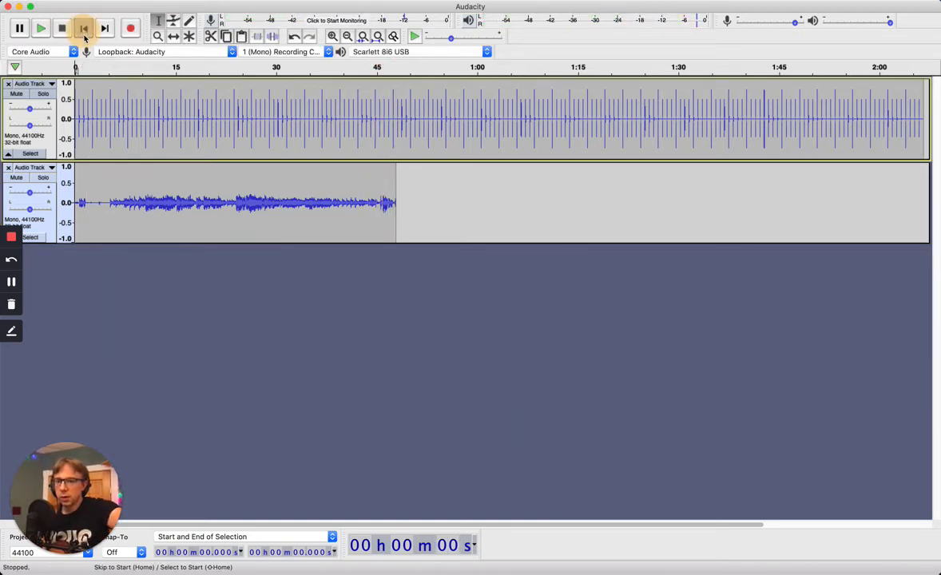
Mute the click track, solo the recorded second track and play it back from about 4 seconds.
{"action": "left_click", "coordinate": [101, 191]}
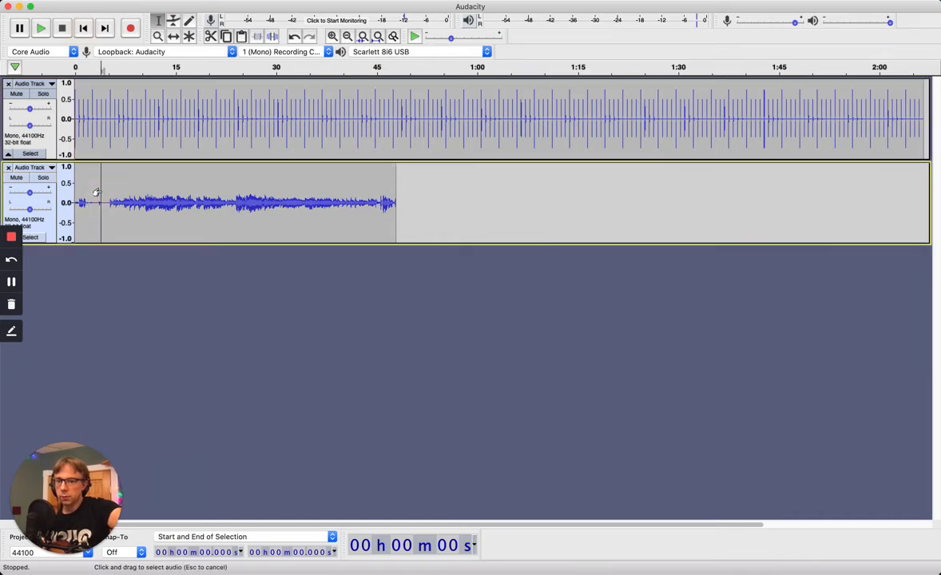
{"action": "left_click", "coordinate": [16, 93]}
{"action": "left_click", "coordinate": [47, 30]}
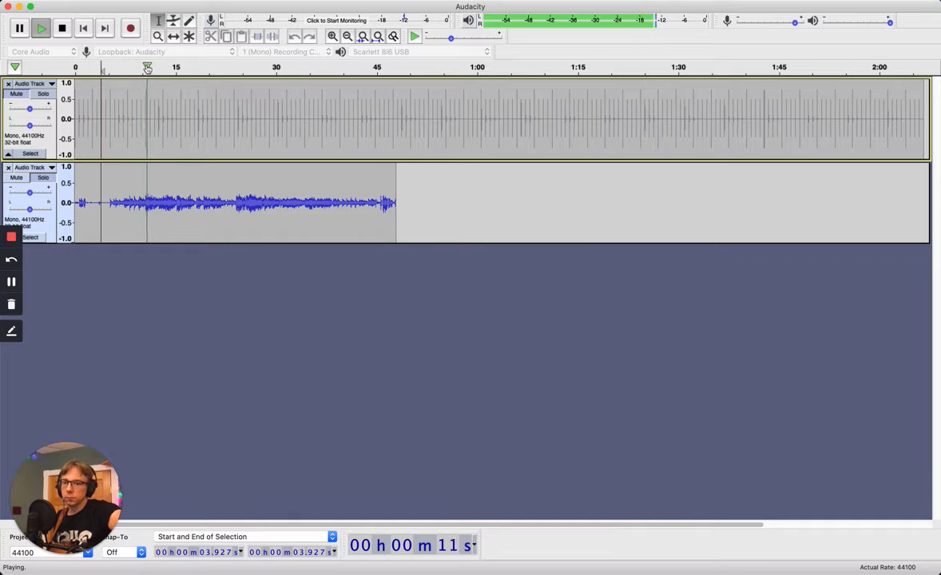
{"action": "left_click", "coordinate": [62, 28]}
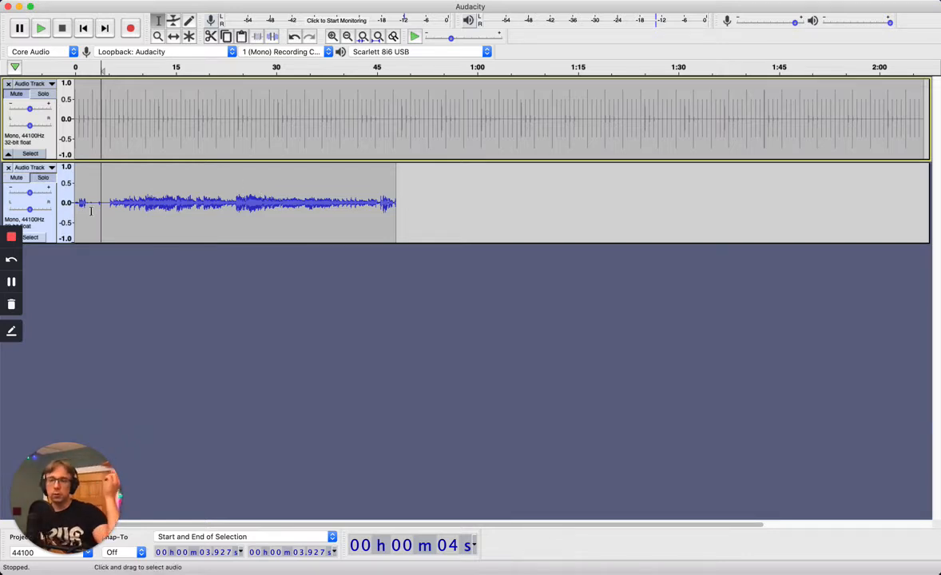
Play the second track from about 24 seconds to check its middle section.
{"action": "left_click", "coordinate": [234, 205]}
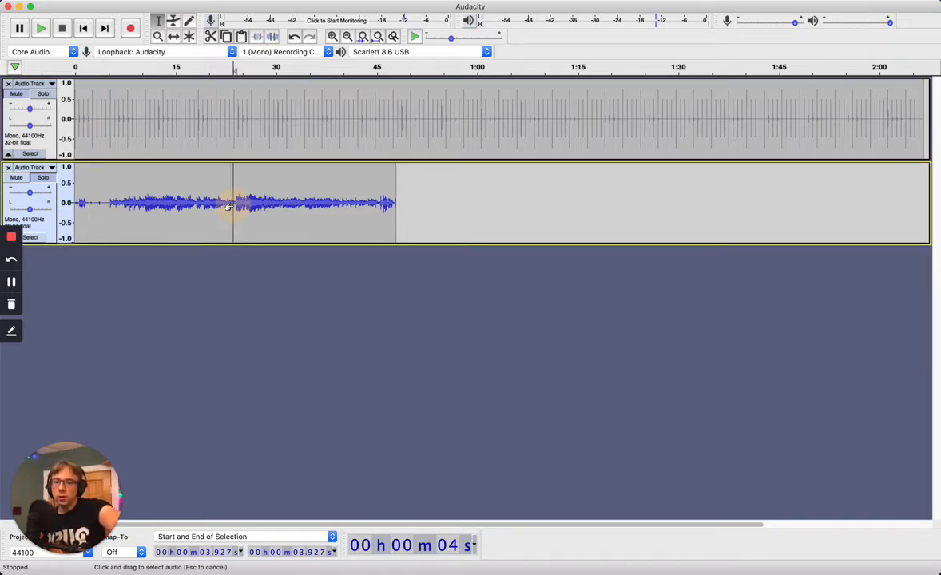
{"action": "left_click", "coordinate": [42, 28]}
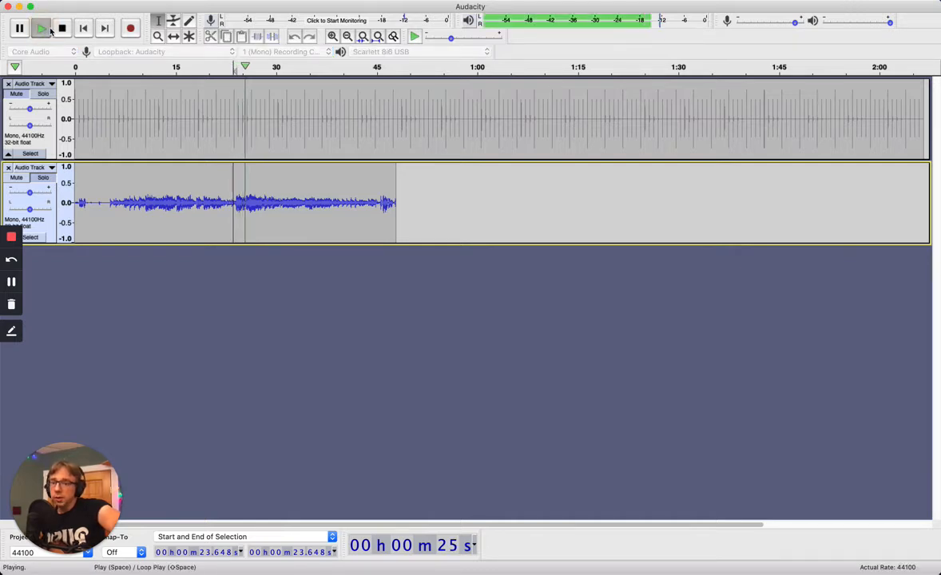
{"action": "left_click", "coordinate": [62, 28]}
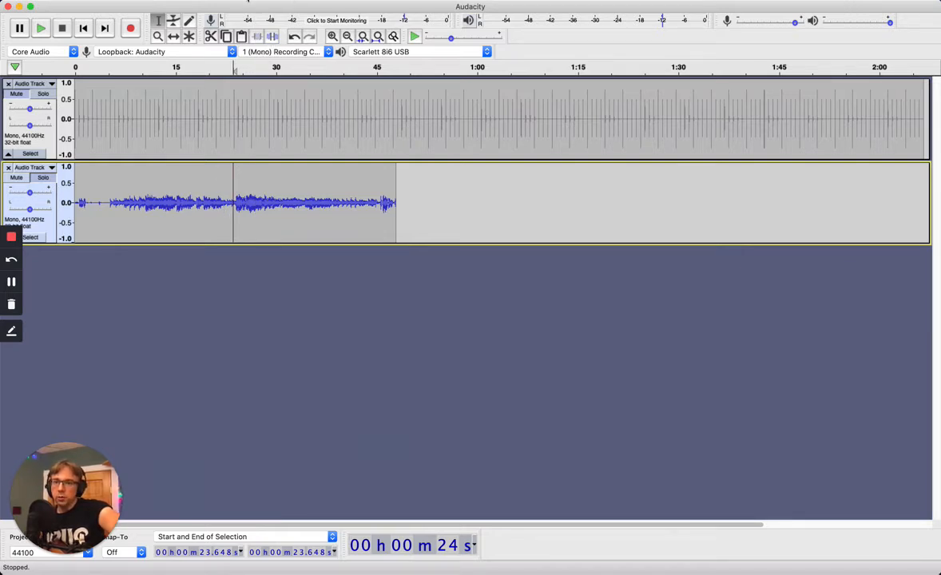
Add a third mono track below the recorded track.
{"action": "left_click", "coordinate": [248, 1]}
{"action": "mouse_move", "coordinate": [320, 7]}
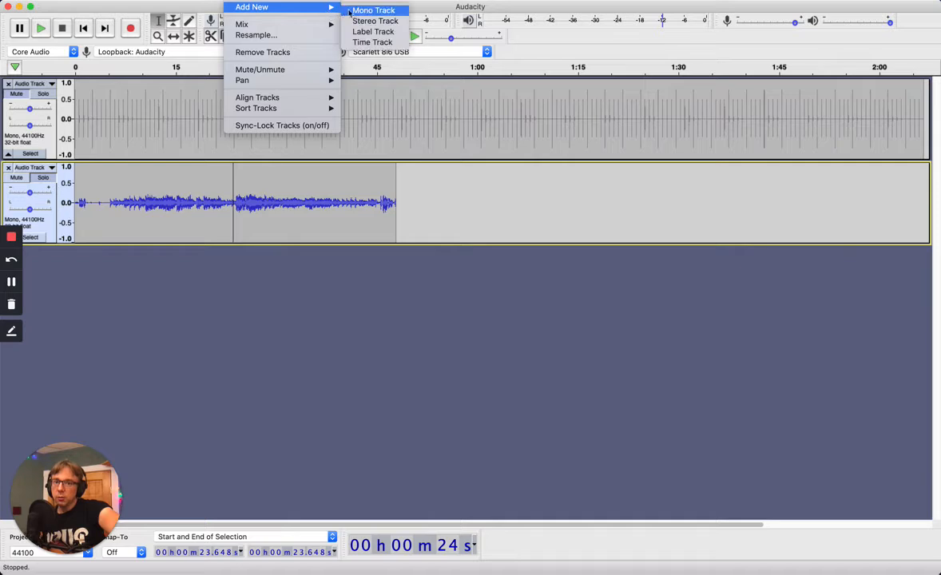
{"action": "left_click", "coordinate": [352, 11]}
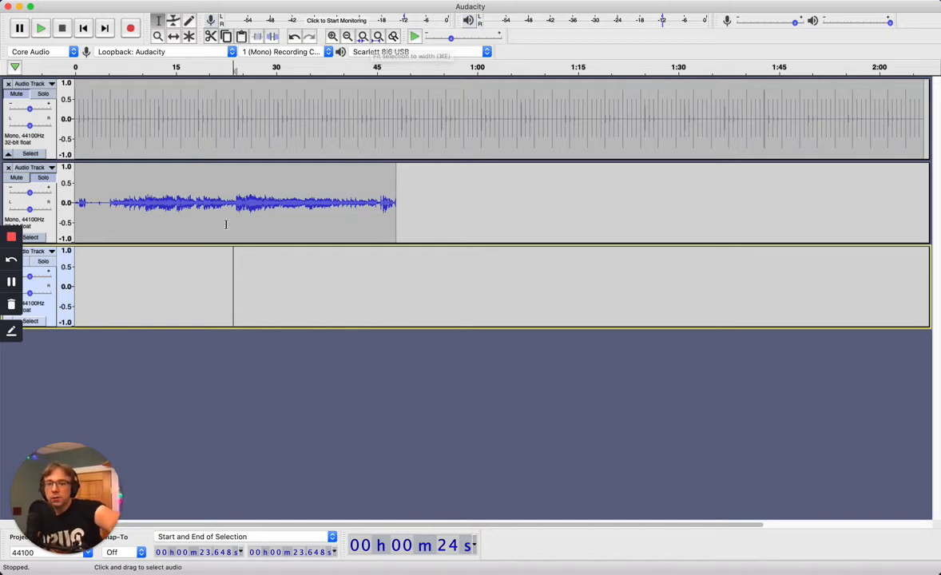
Record an overdub on the third track from about 21 seconds to about 41 seconds.
{"action": "left_click", "coordinate": [209, 281]}
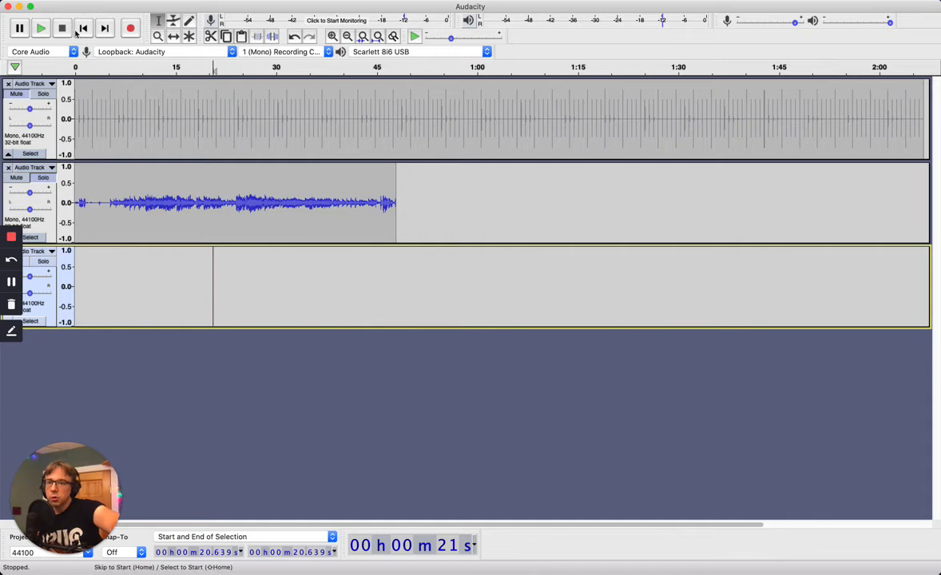
{"action": "left_click", "coordinate": [131, 30]}
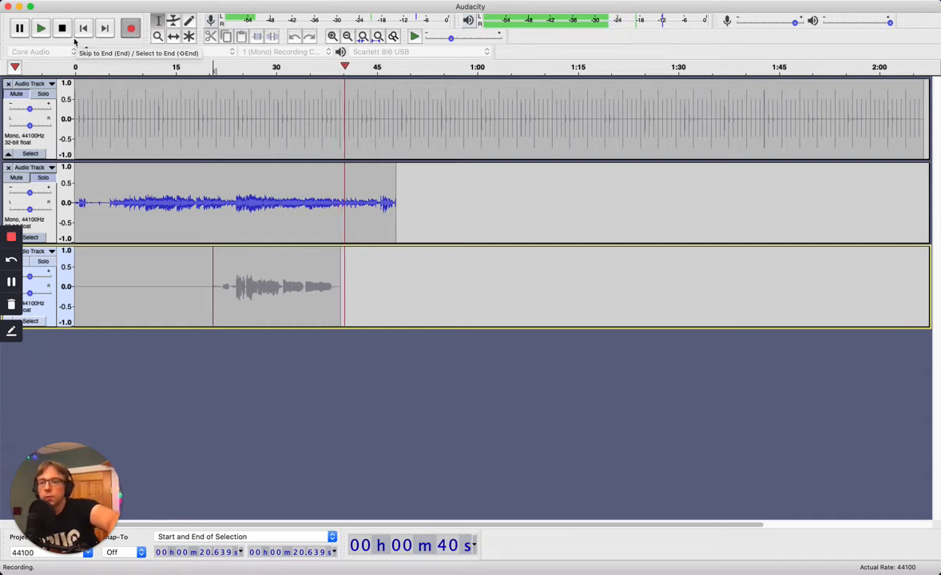
{"action": "key", "text": "space"}
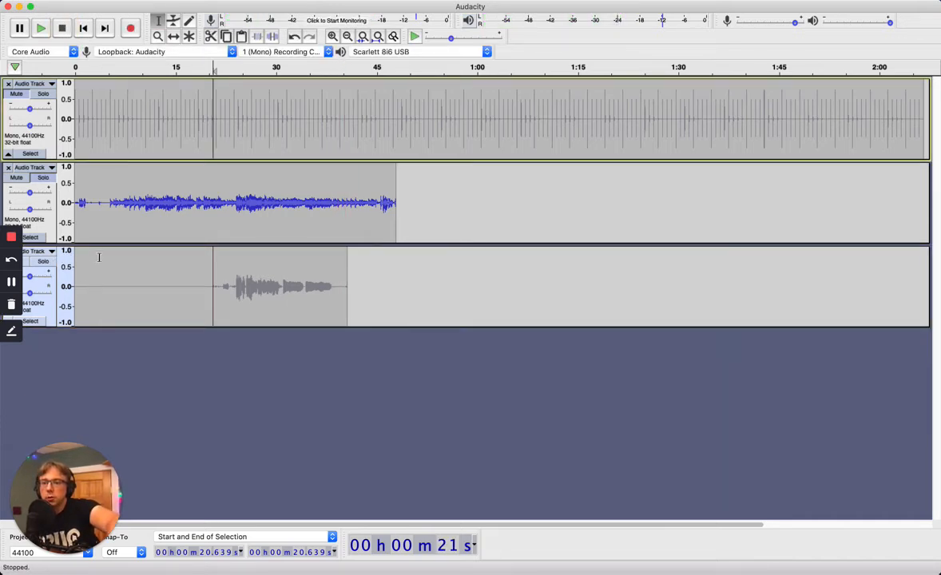
{"action": "left_click", "coordinate": [113, 263]}
{"action": "key", "text": "super+a"}
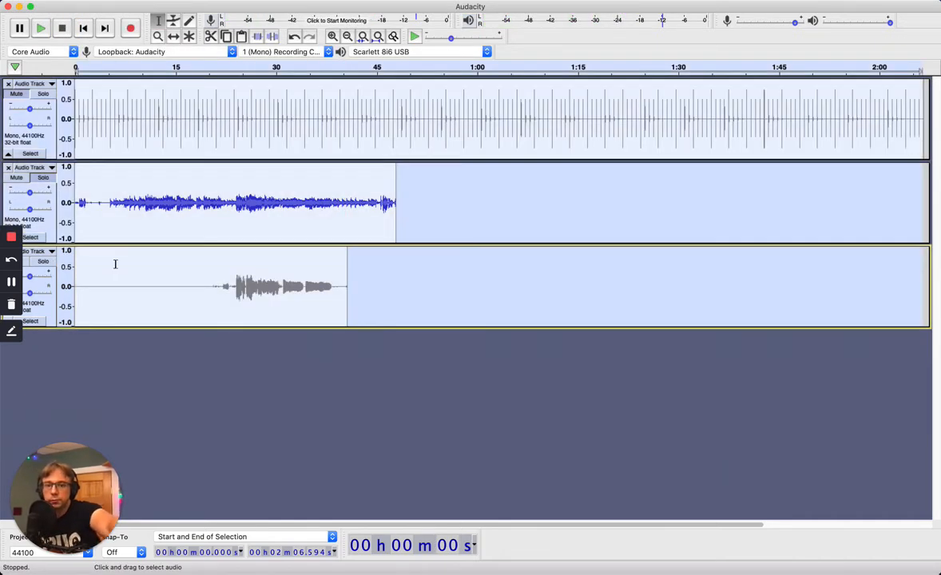
{"action": "left_click", "coordinate": [325, 282]}
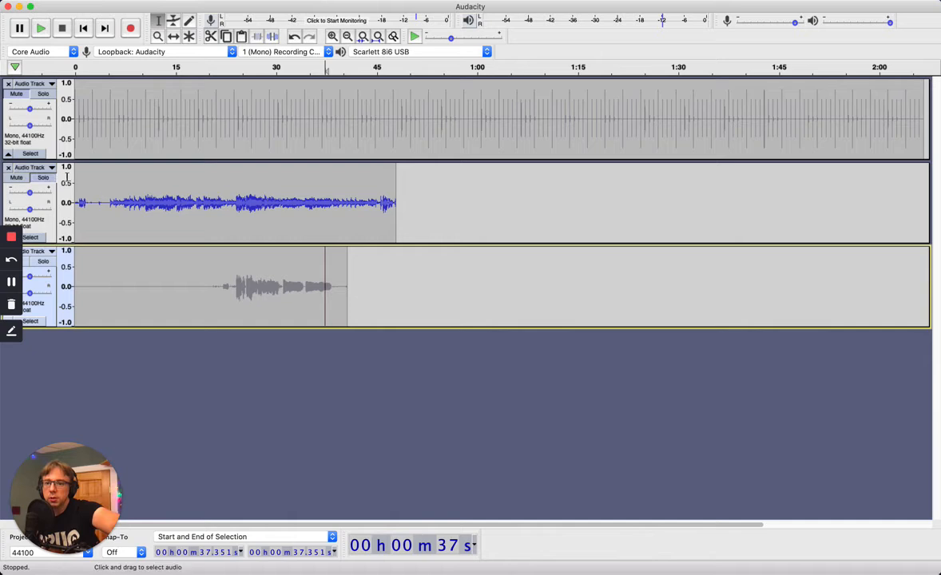
Clear the mute and solo settings on all three tracks.
{"action": "left_click", "coordinate": [21, 181]}
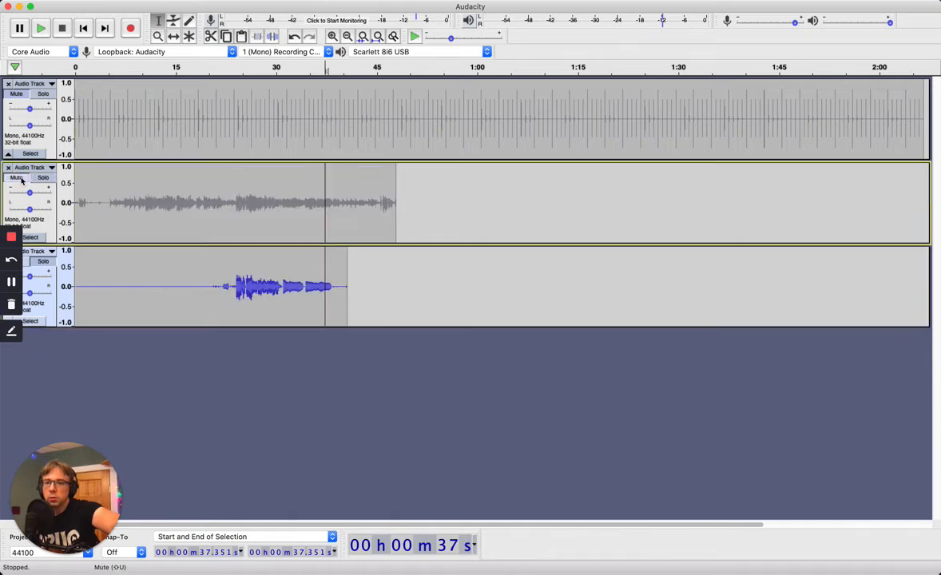
{"action": "left_click", "coordinate": [38, 179]}
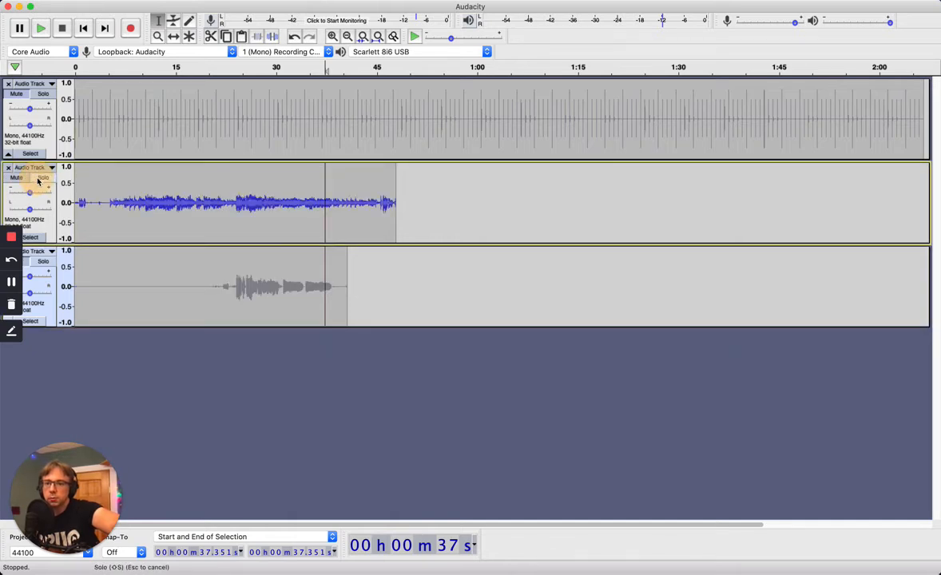
{"action": "left_click", "coordinate": [38, 180]}
Mute the click track and play both recorded tracks together from about 21 seconds.
{"action": "left_click", "coordinate": [216, 221]}
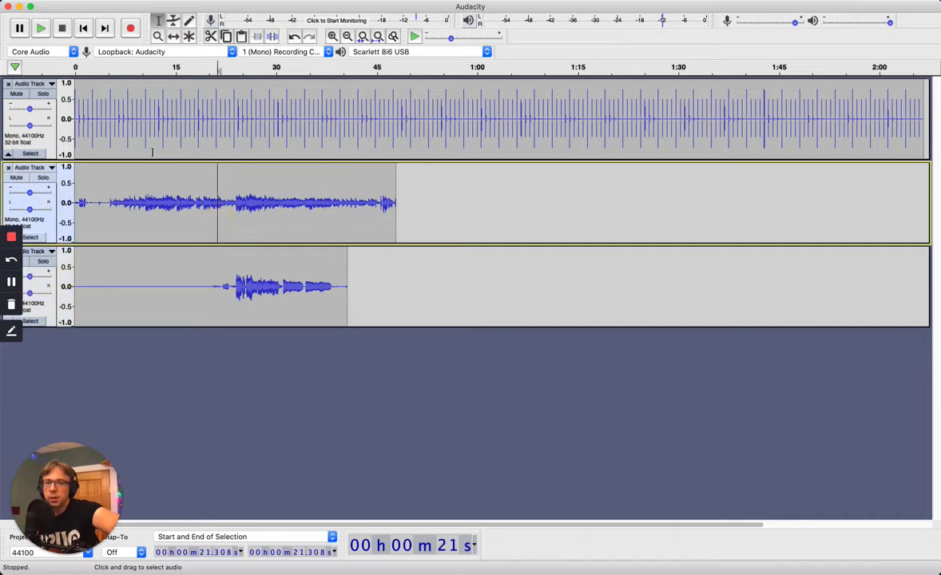
{"action": "left_click", "coordinate": [16, 93]}
{"action": "left_click", "coordinate": [40, 29]}
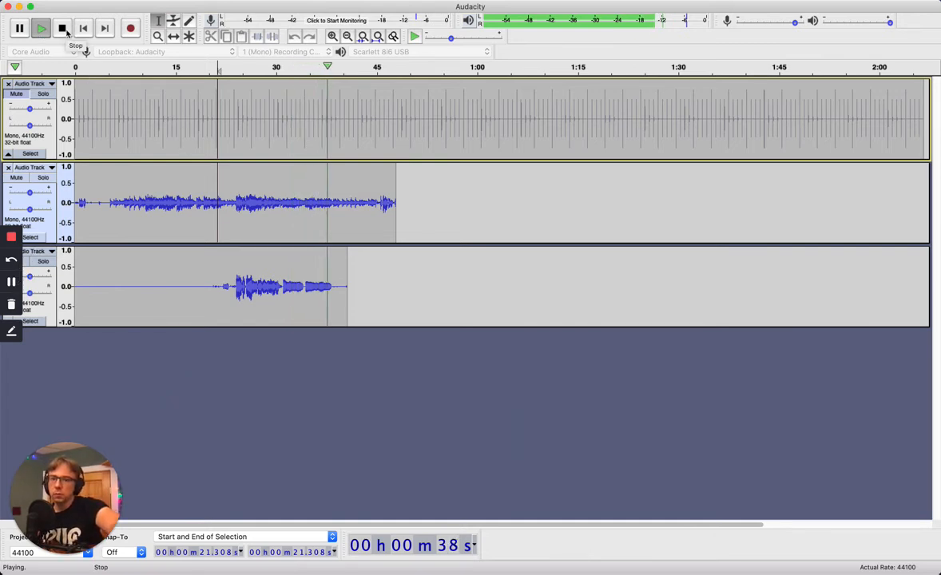
{"action": "left_click", "coordinate": [63, 29]}
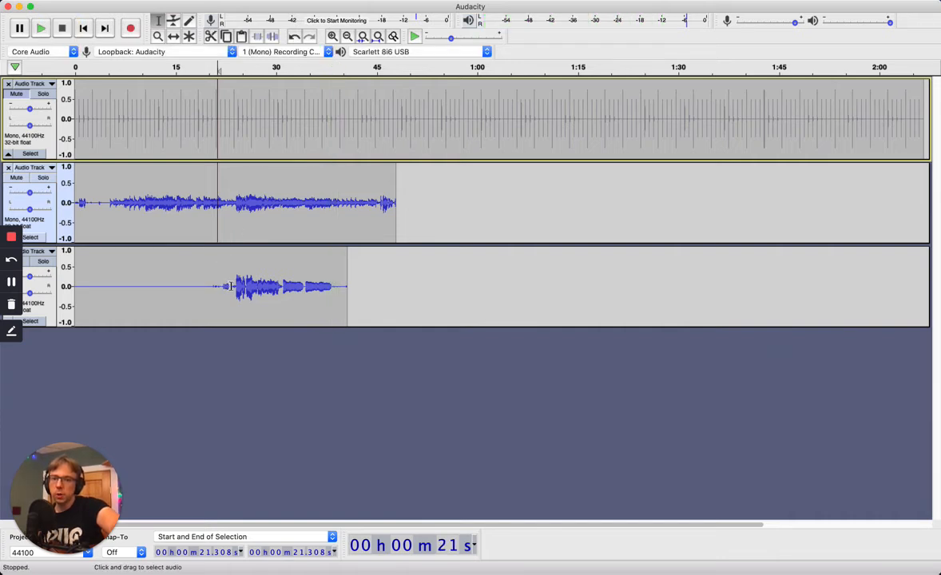
Split-delete the audio in the third track from the start to about 23.3 seconds, keeping the remaining clip in position.
{"action": "left_click_drag", "start_coordinate": [230, 286], "coordinate": [76, 72]}
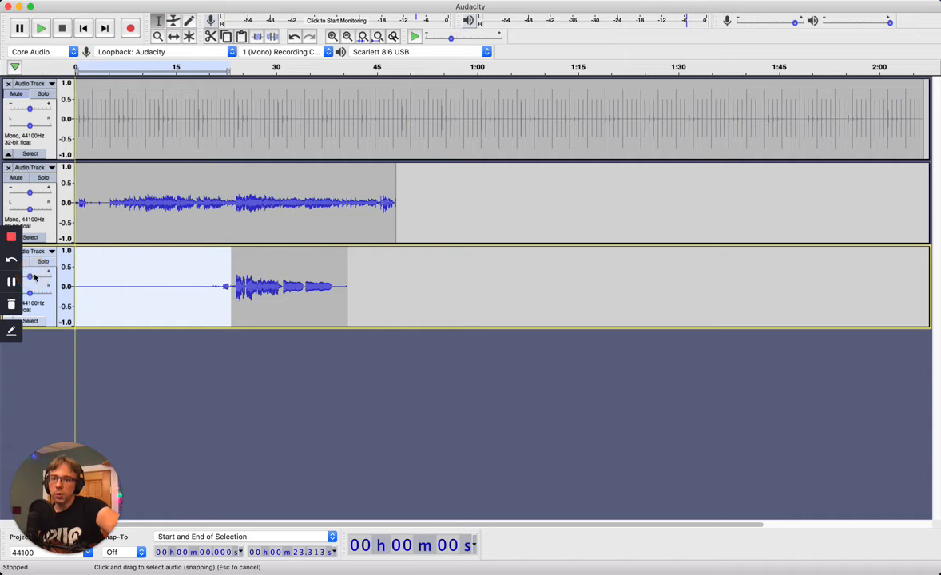
{"action": "left_click", "coordinate": [103, 3]}
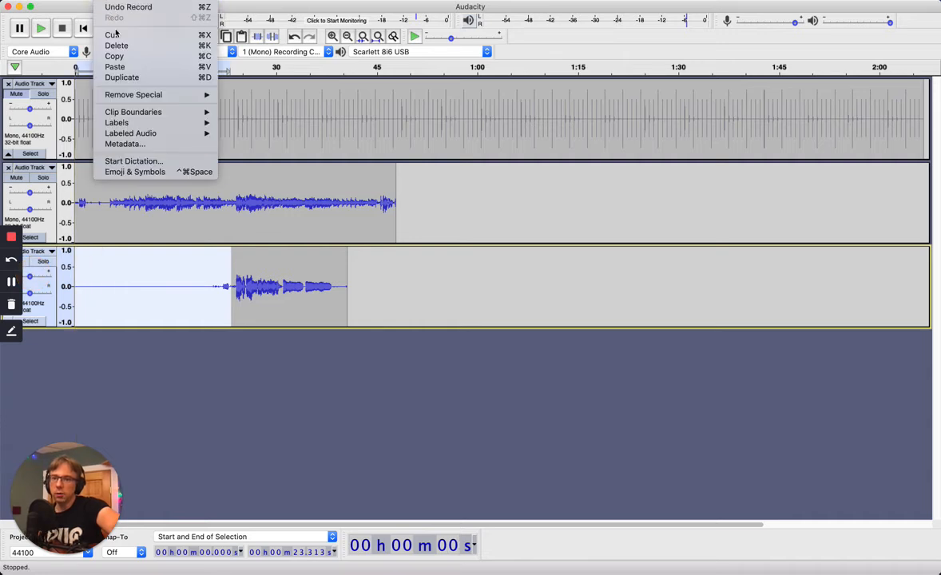
{"action": "mouse_move", "coordinate": [196, 95]}
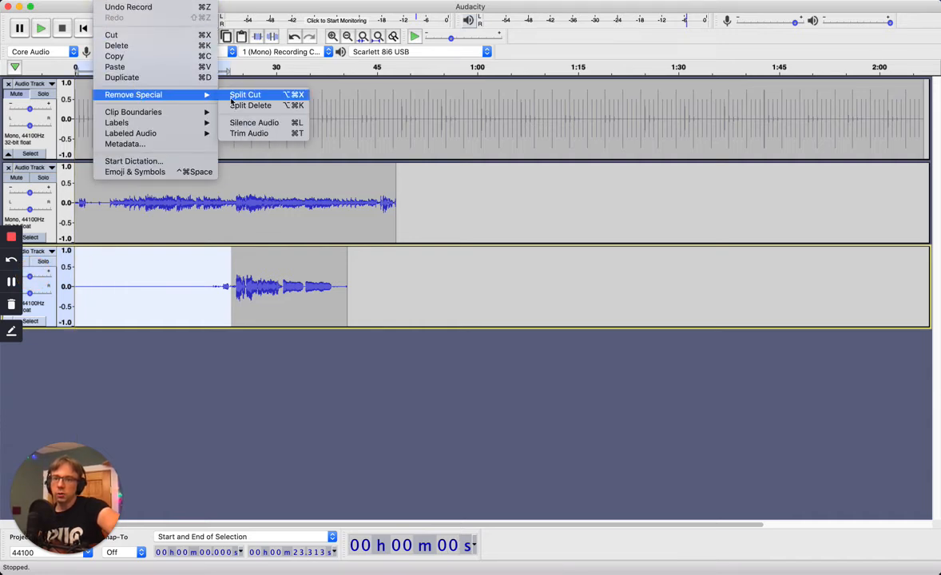
{"action": "left_click", "coordinate": [239, 105]}
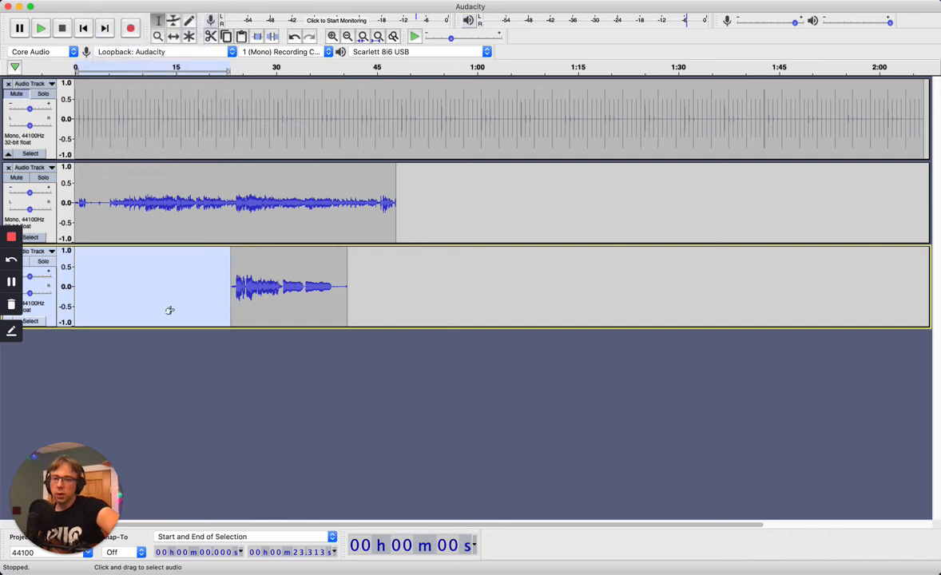
{"action": "left_click", "coordinate": [359, 276]}
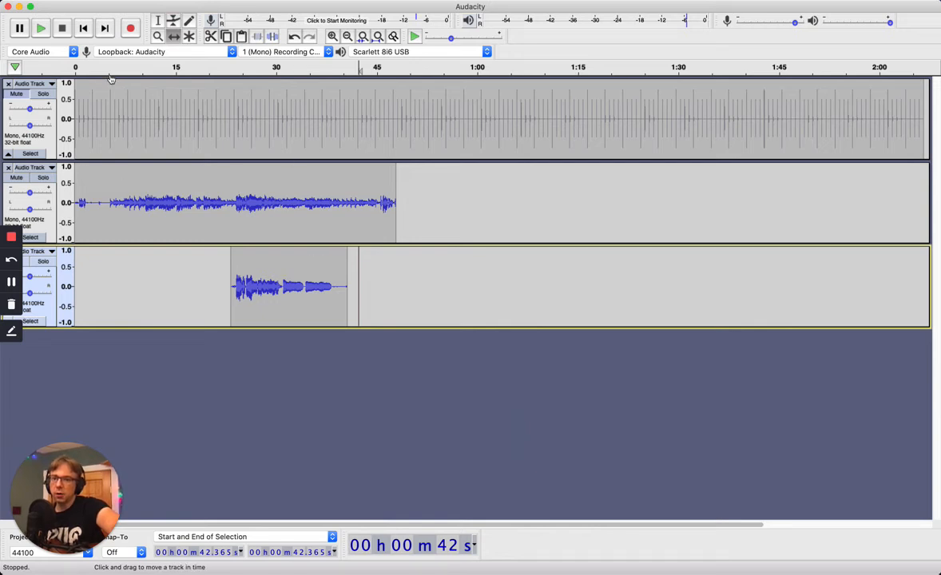
Play the mix briefly from about 4.7 seconds to check where the music in the second track begins.
{"action": "left_click", "coordinate": [157, 23]}
{"action": "left_click", "coordinate": [106, 199]}
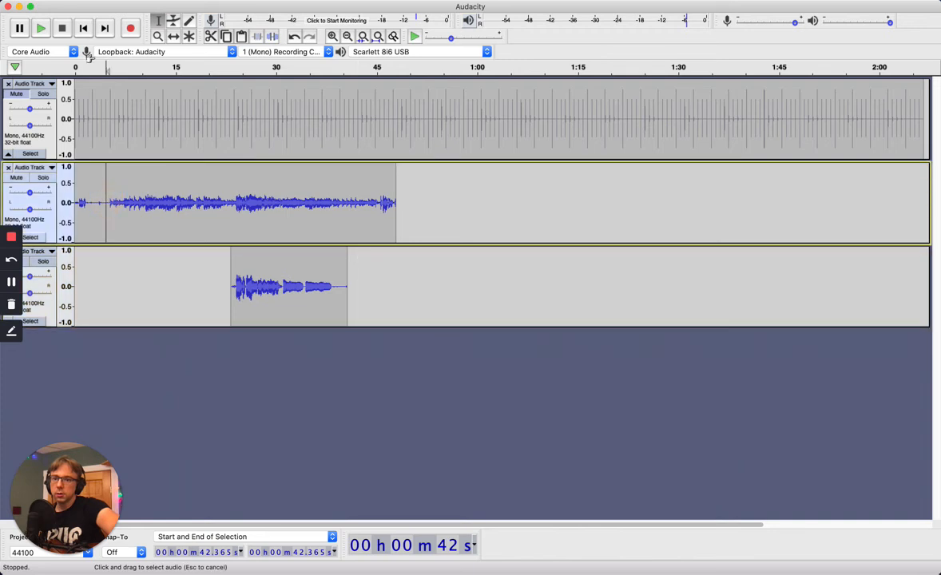
{"action": "left_click", "coordinate": [44, 29]}
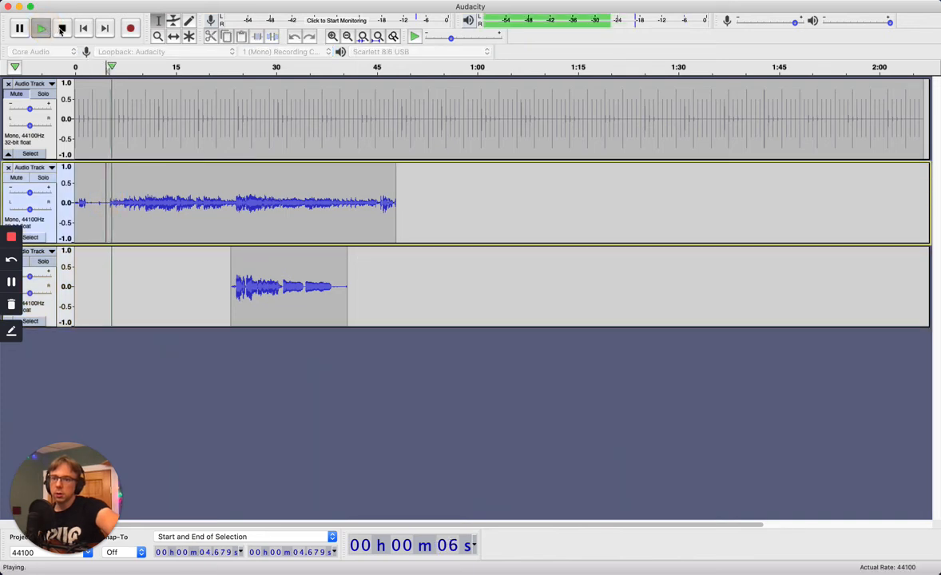
{"action": "key", "text": "space"}
Delete about the first 4.5 seconds from all three tracks together.
{"action": "left_click_drag", "start_coordinate": [103, 210], "coordinate": [67, 292]}
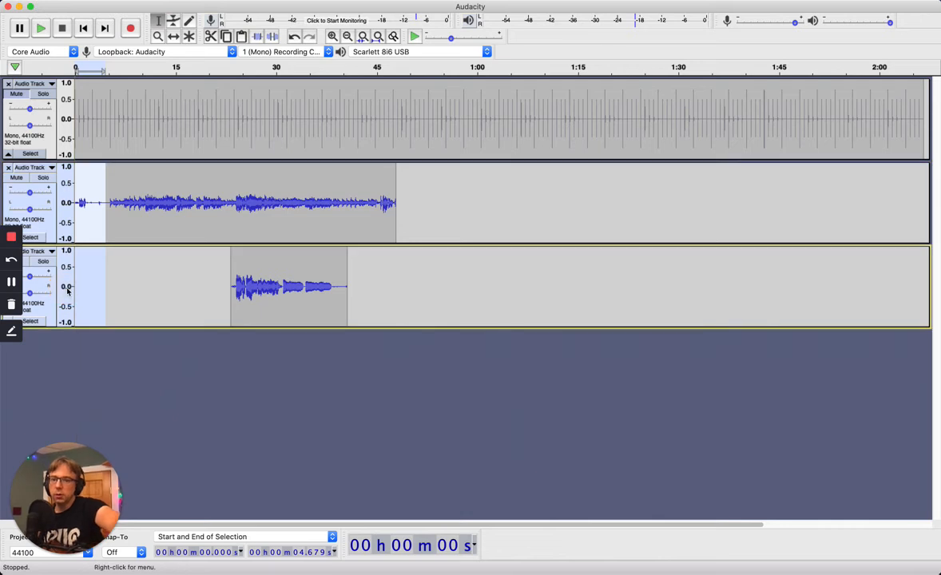
{"action": "left_click", "coordinate": [104, 127]}
{"action": "left_click_drag", "start_coordinate": [88, 173], "coordinate": [55, 289]}
{"action": "key", "text": "Delete"}
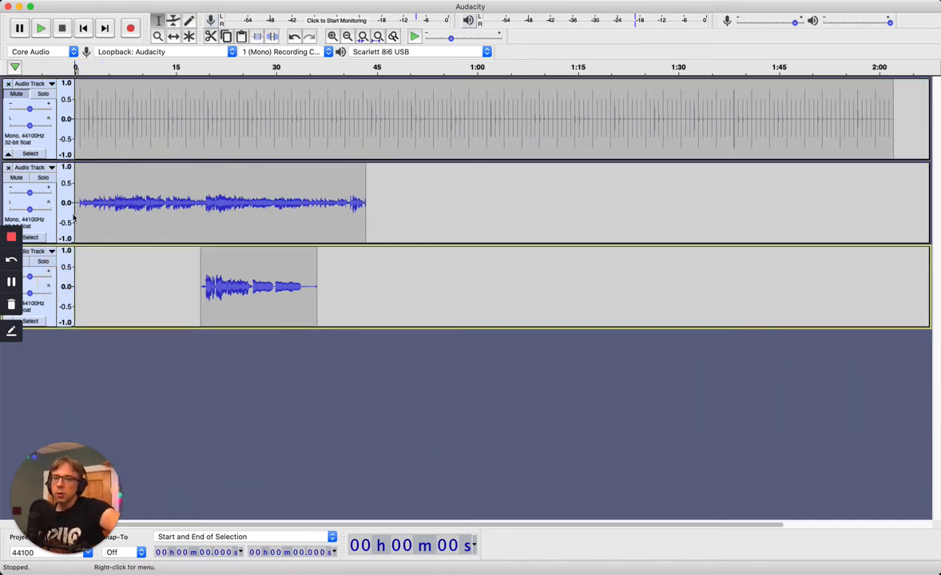
Apply a Fade Out to the end of the second track, from about 36.8 to 43.7 seconds.
{"action": "left_click", "coordinate": [55, 230]}
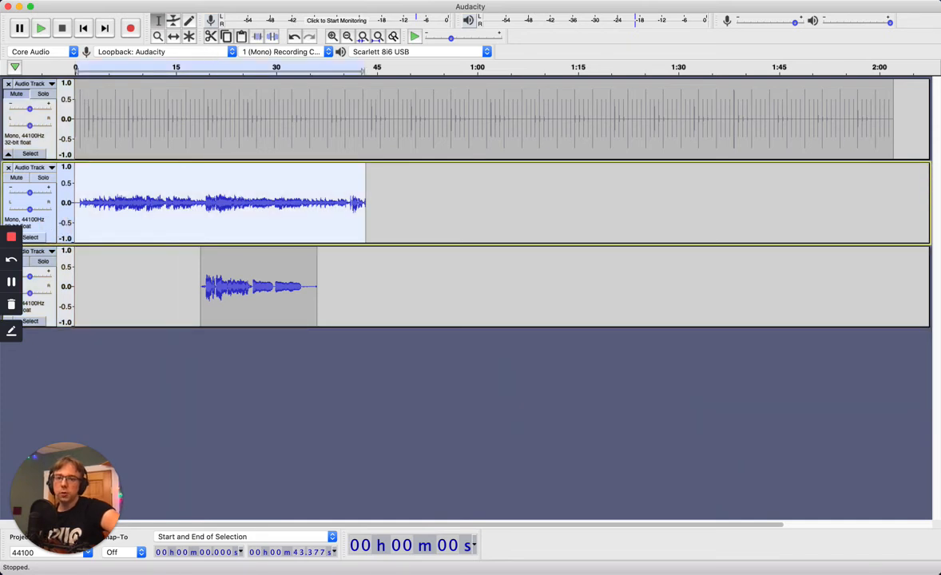
{"action": "left_click_drag", "start_coordinate": [319, 200], "coordinate": [366, 204]}
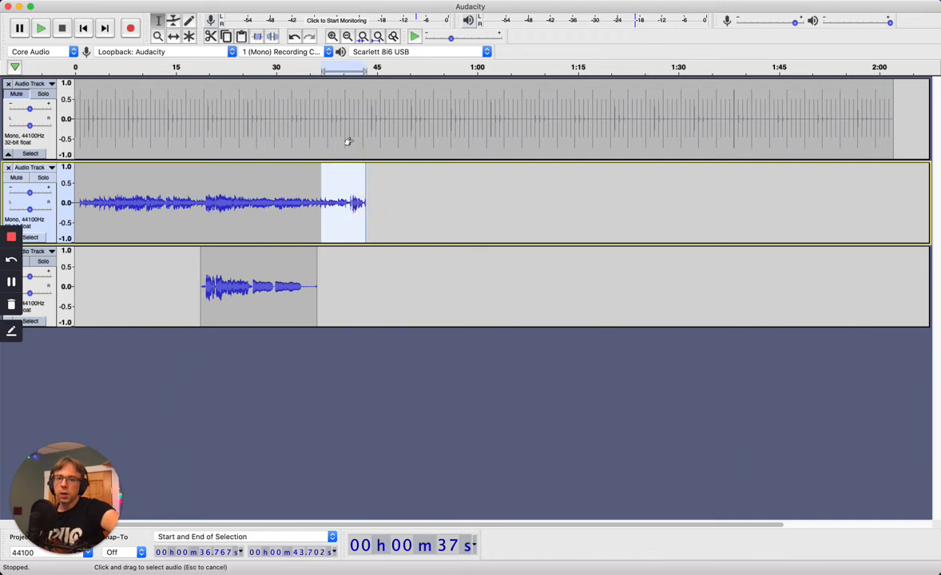
{"action": "left_click", "coordinate": [268, 0]}
{"action": "mouse_move", "coordinate": [317, 1]}
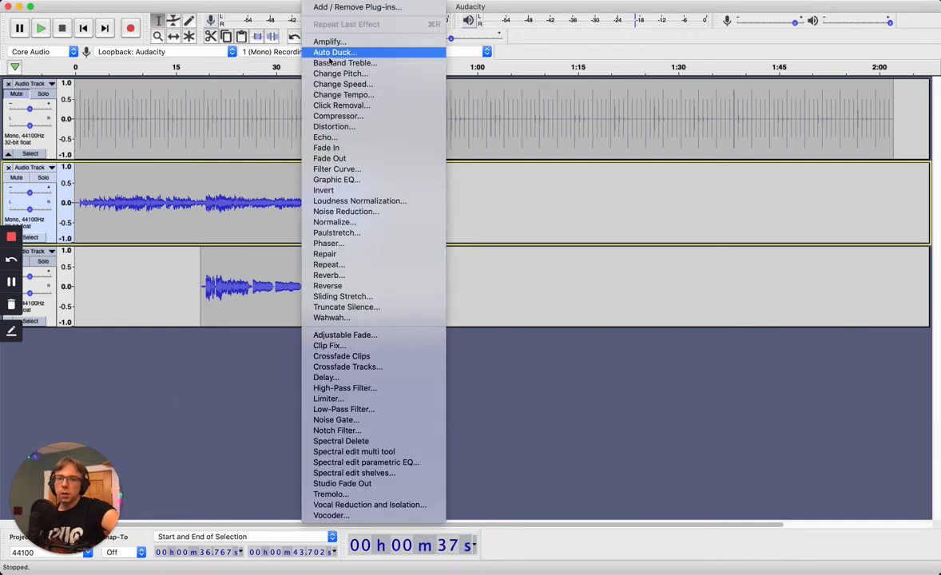
{"action": "left_click", "coordinate": [332, 159]}
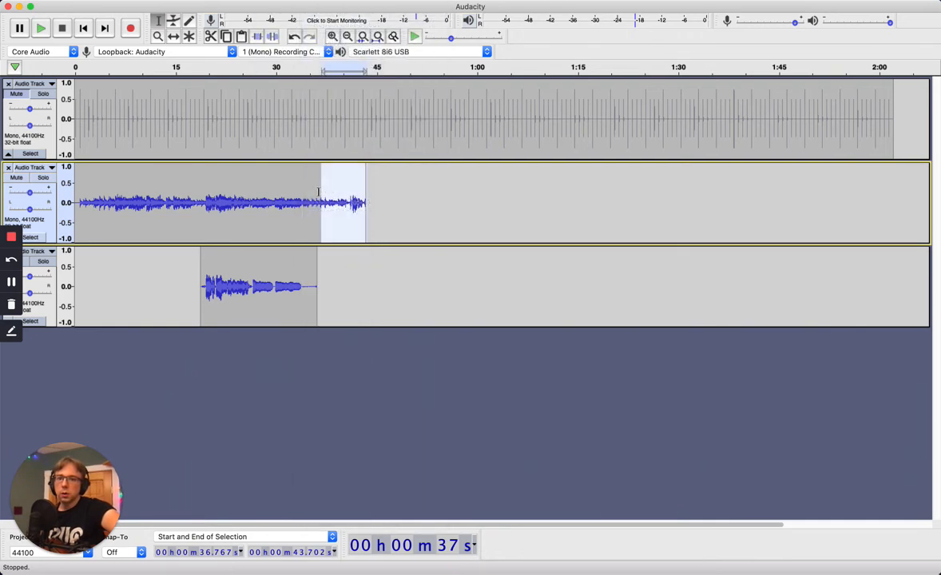
{"action": "left_click", "coordinate": [350, 264]}
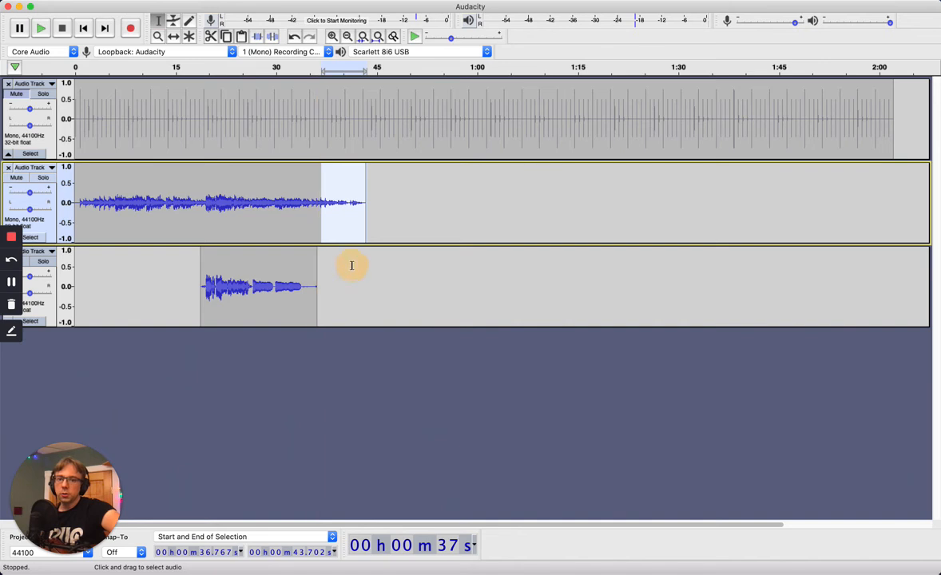
Normalize the whole second track to a peak amplitude of -2.0 dB with DC offset removal on.
{"action": "left_click", "coordinate": [53, 226]}
{"action": "left_click", "coordinate": [317, 1]}
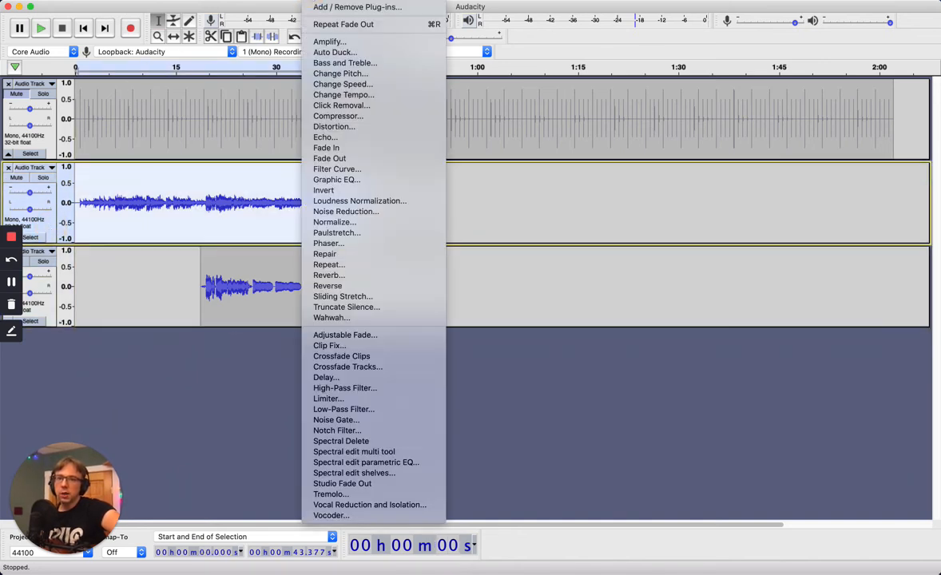
{"action": "left_click", "coordinate": [325, 222]}
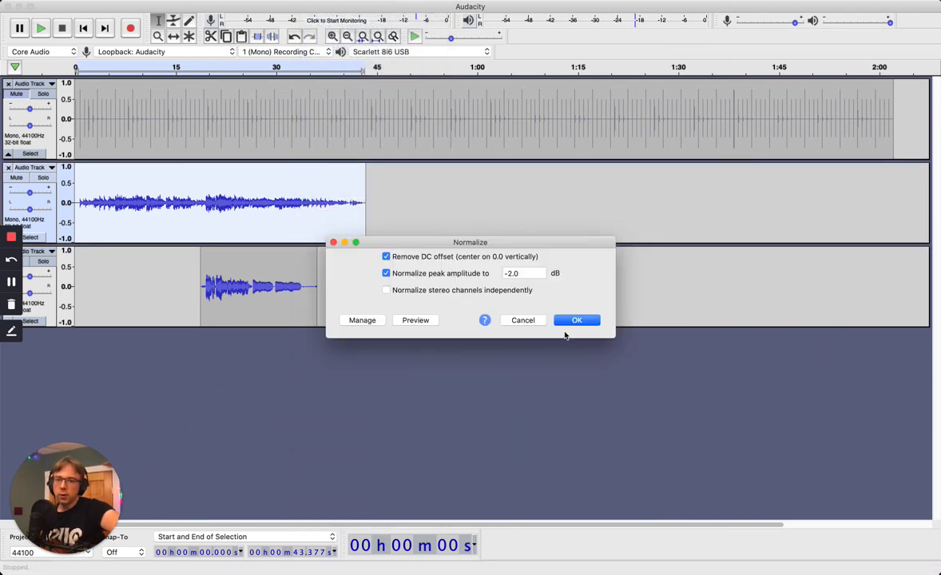
{"action": "left_click", "coordinate": [575, 321]}
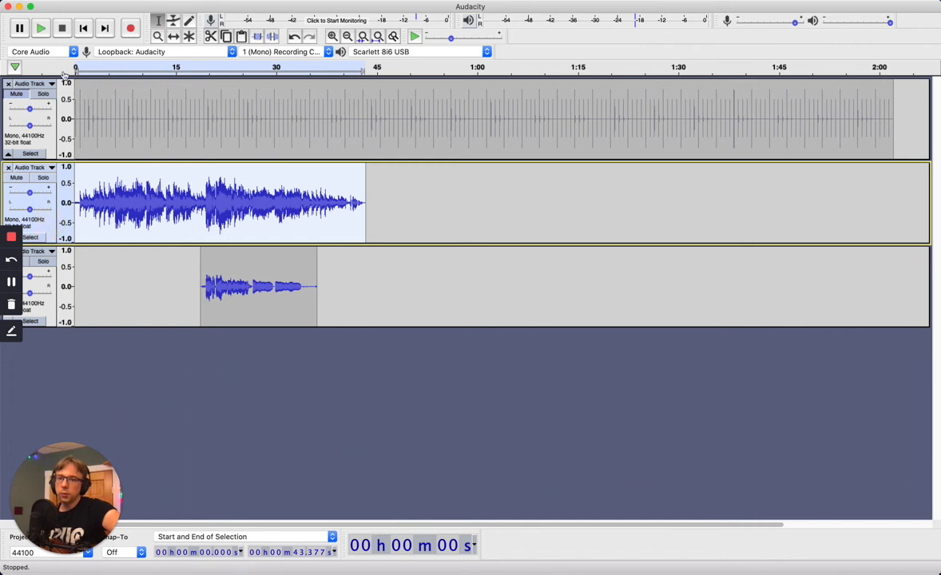
Play the mix from the start, skipping ahead to about 15 seconds, and lower the third track's gain to -2.0 dB during playback.
{"action": "left_click", "coordinate": [62, 29]}
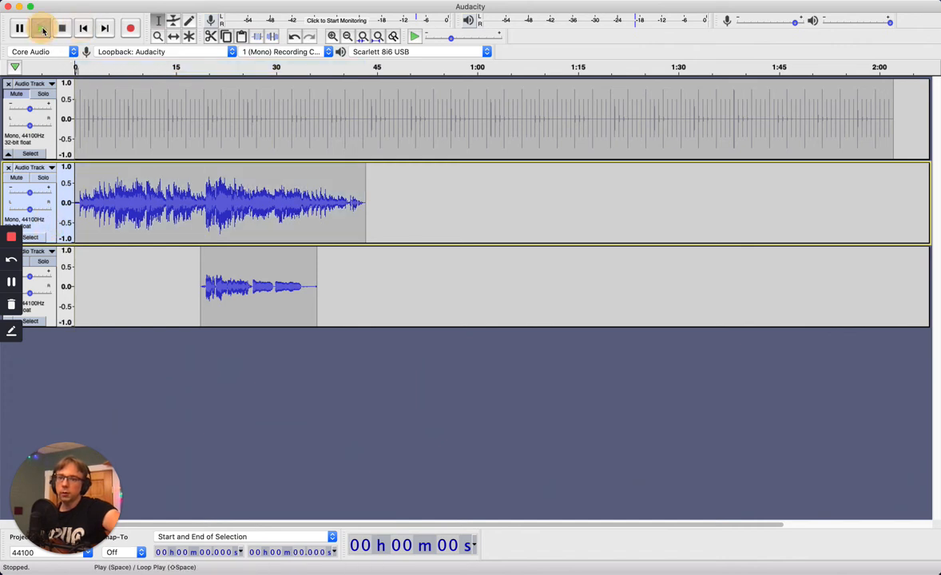
{"action": "left_click", "coordinate": [44, 30]}
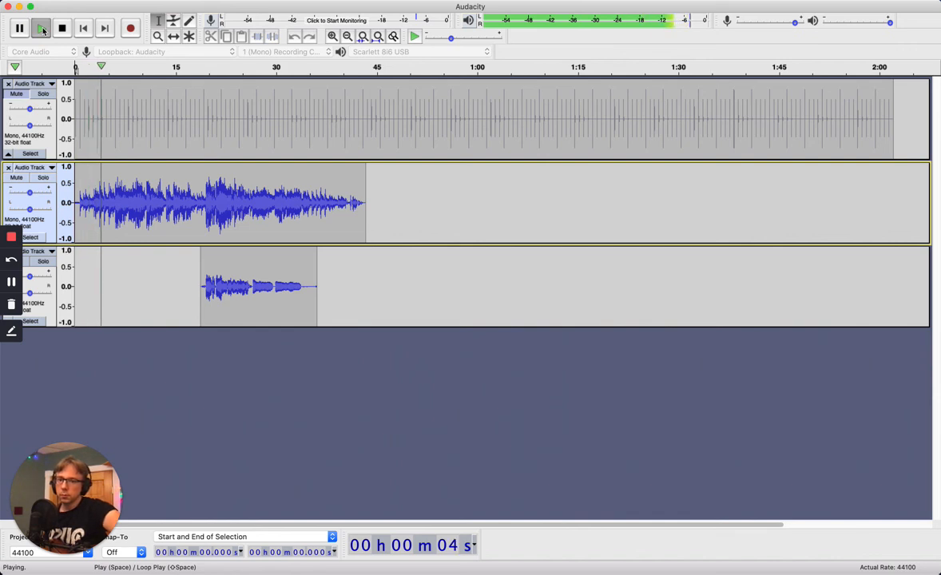
{"action": "left_click", "coordinate": [176, 70]}
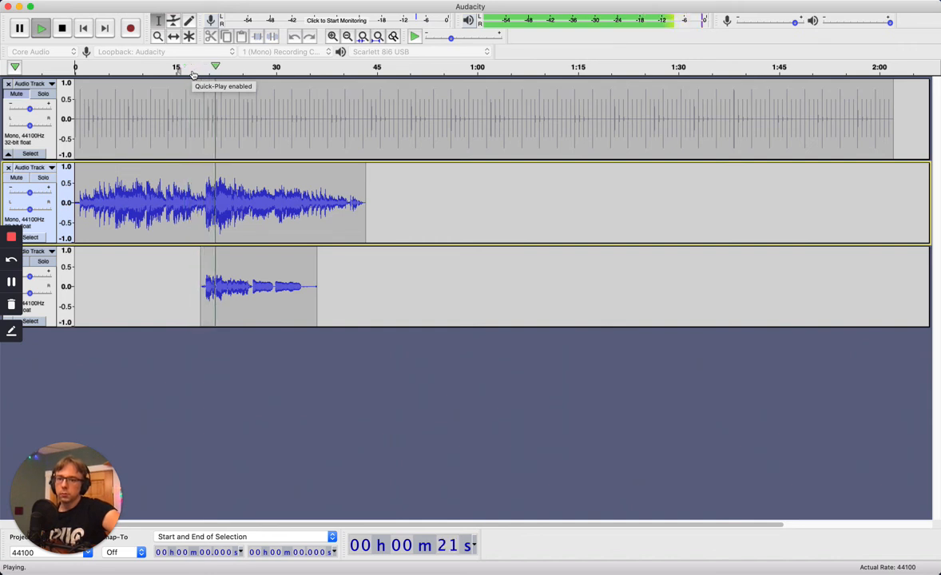
{"action": "mouse_move", "coordinate": [30, 277]}
{"action": "left_mouse_down"}
{"action": "mouse_move", "coordinate": [40, 280]}
{"action": "mouse_move", "coordinate": [28, 279]}
{"action": "left_mouse_up"}
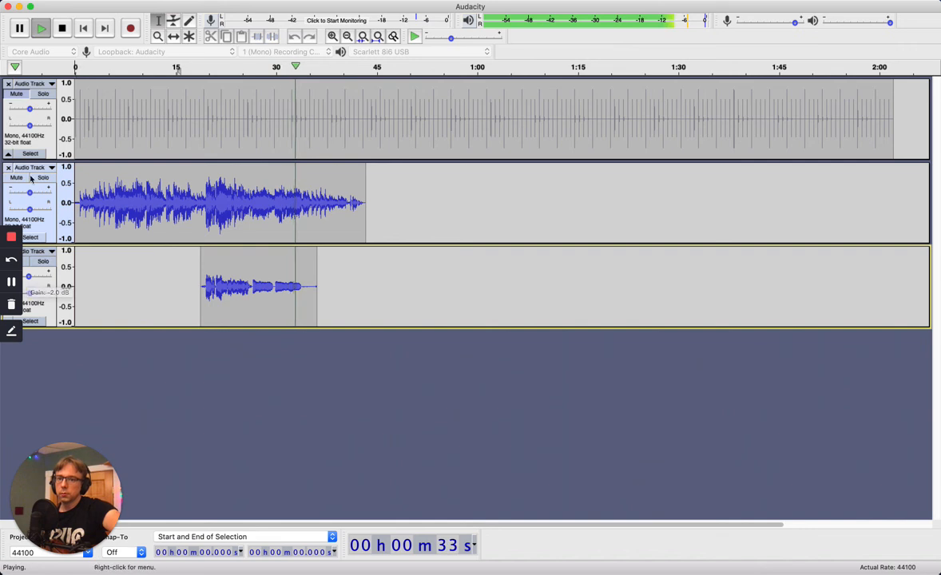
{"action": "left_click", "coordinate": [62, 28]}
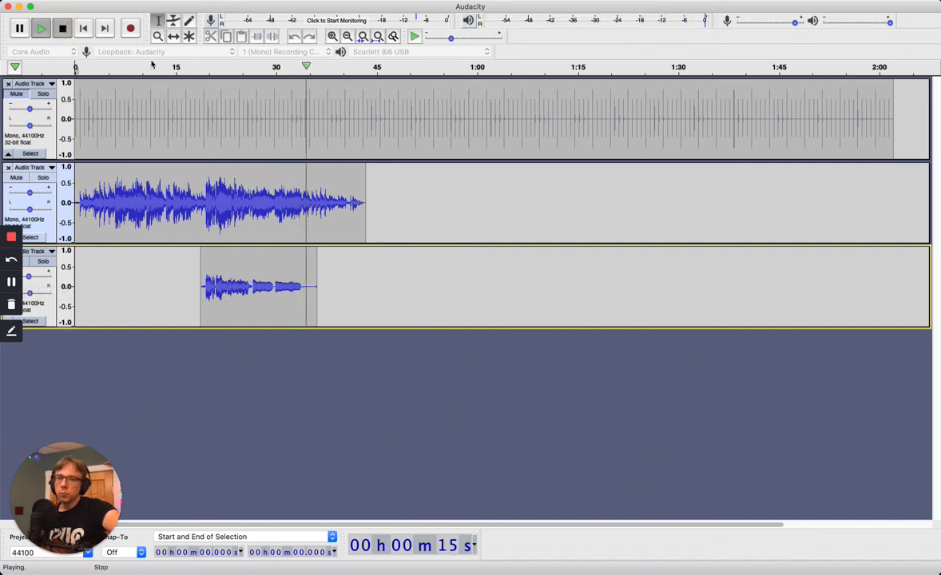